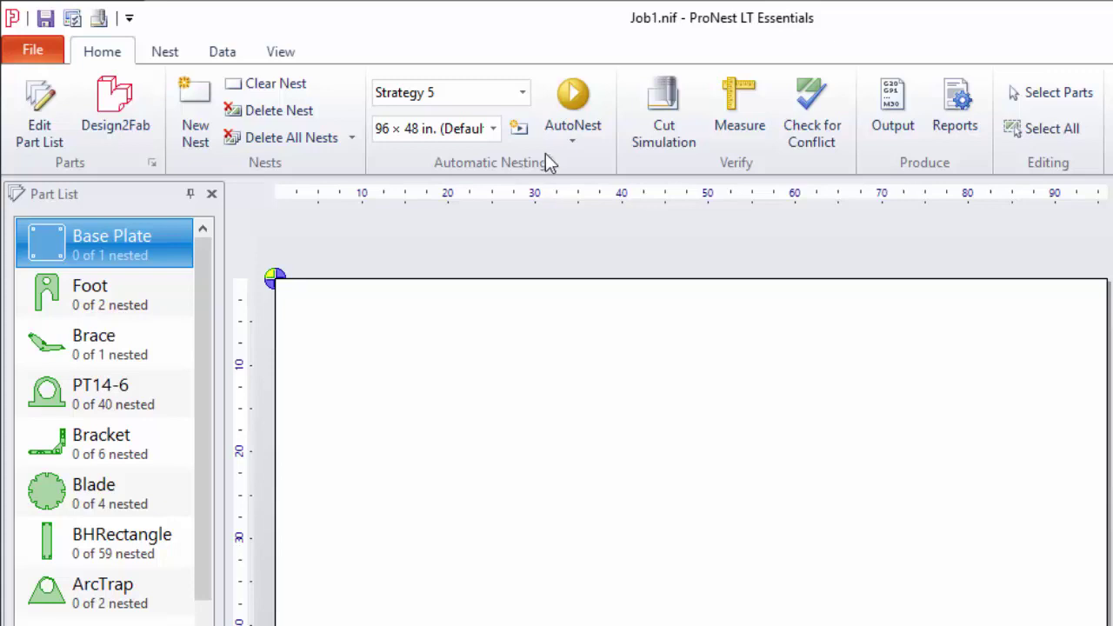
Step: Open AutoNest with Set Up Then Start and expand the Strategy list
{"action": "left_click", "coordinate": [568, 138]}
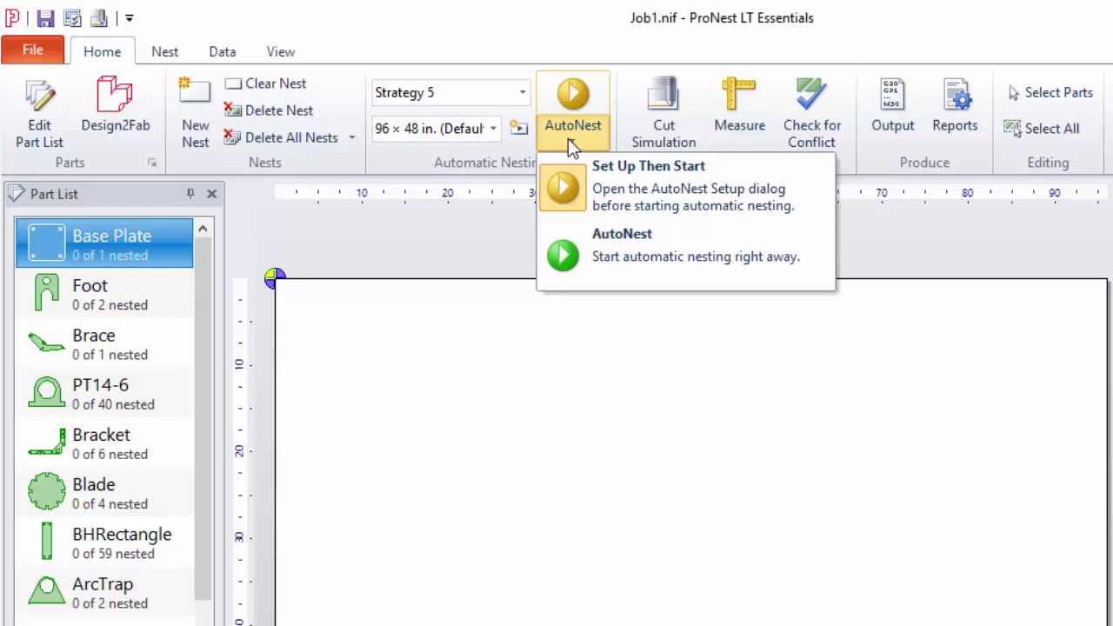
{"action": "left_click", "coordinate": [668, 200]}
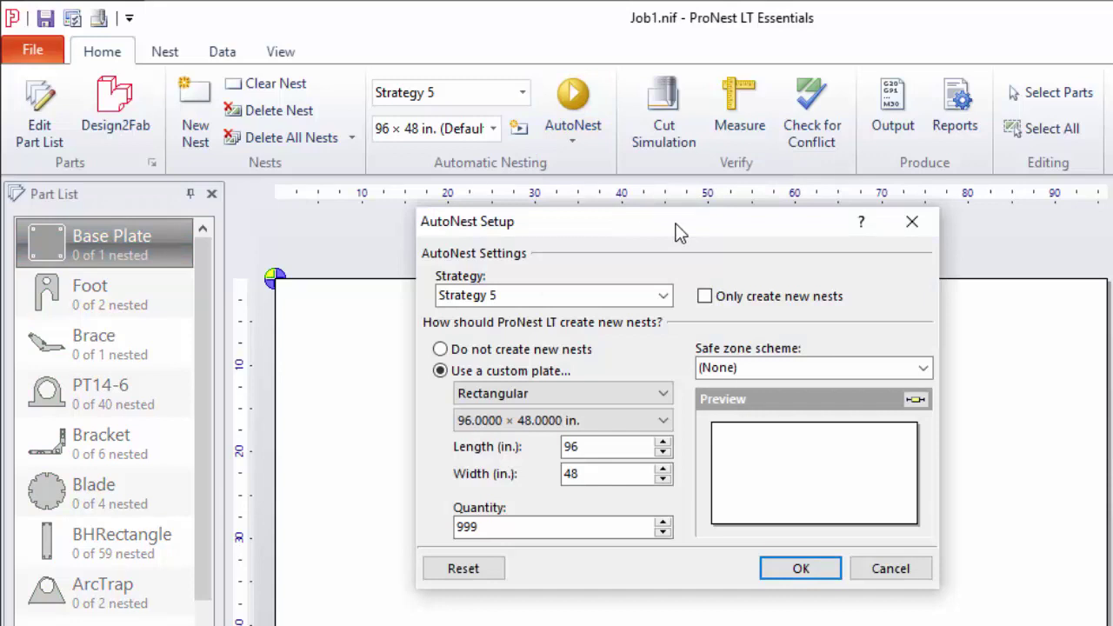
{"action": "left_click", "coordinate": [663, 297]}
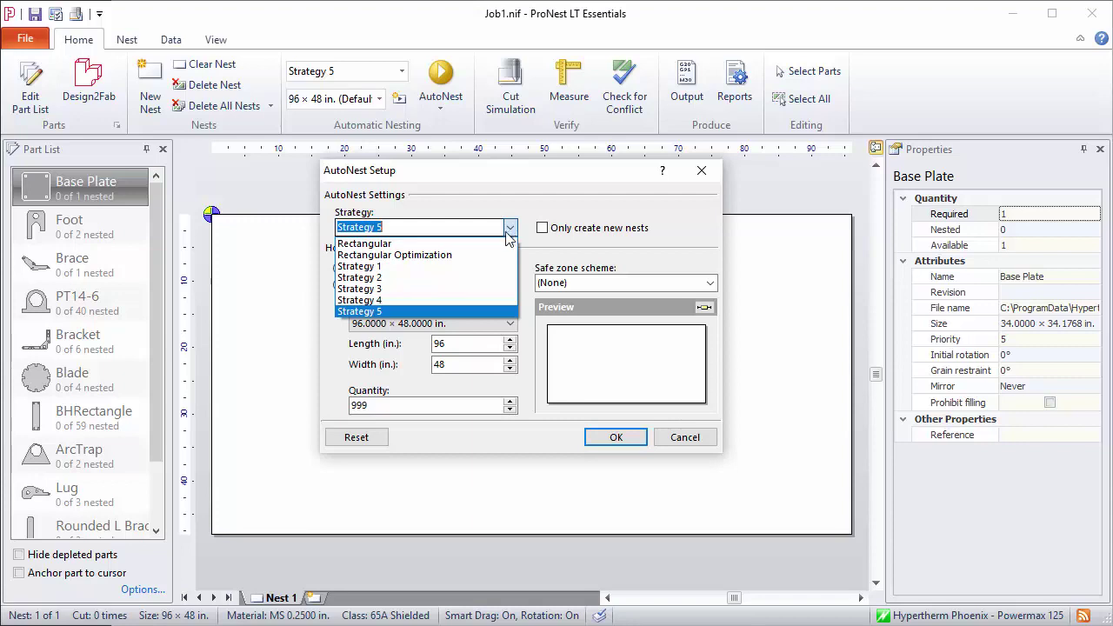
Step: Keep Strategy 5 and the 96 × 48 in. plate, set plate quantity to 10, and run AutoNest
{"action": "left_click", "coordinate": [399, 312]}
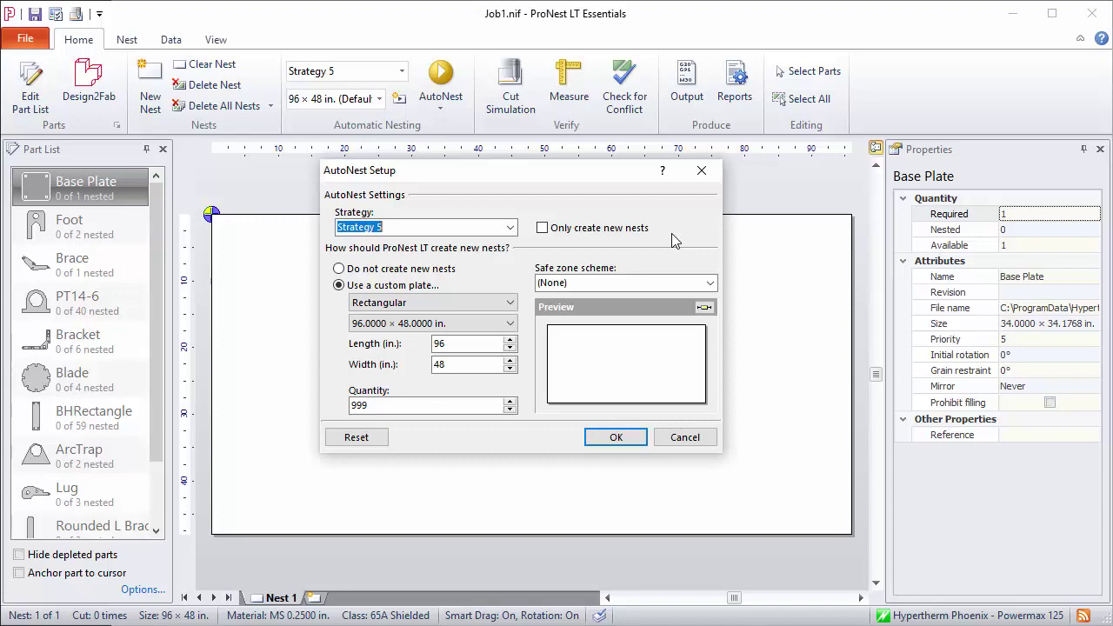
{"action": "left_click", "coordinate": [509, 323]}
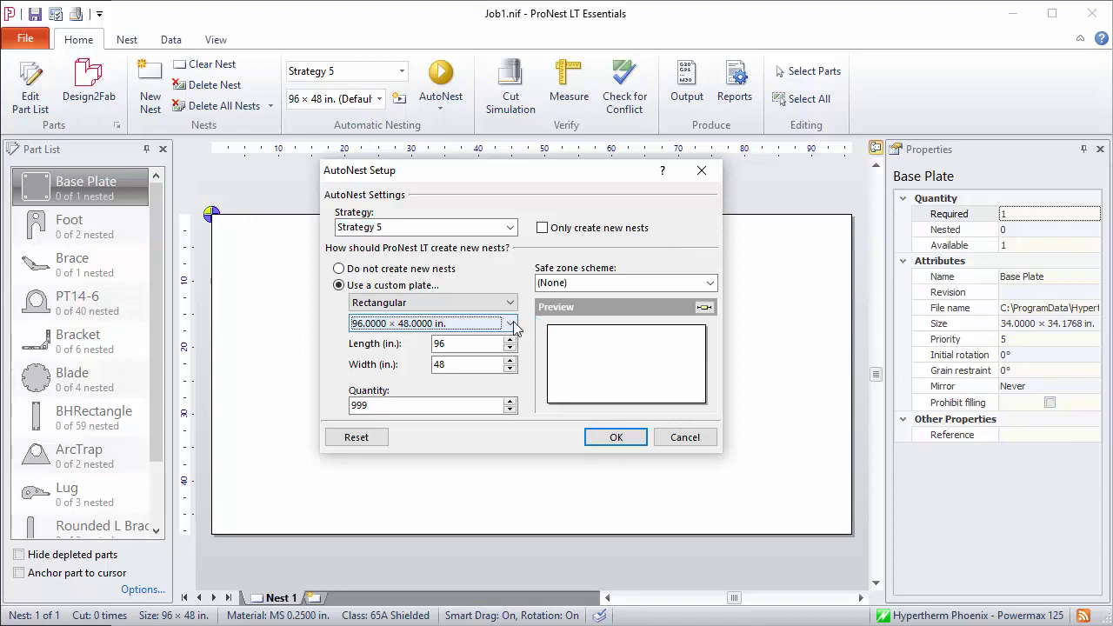
{"action": "left_click", "coordinate": [525, 327]}
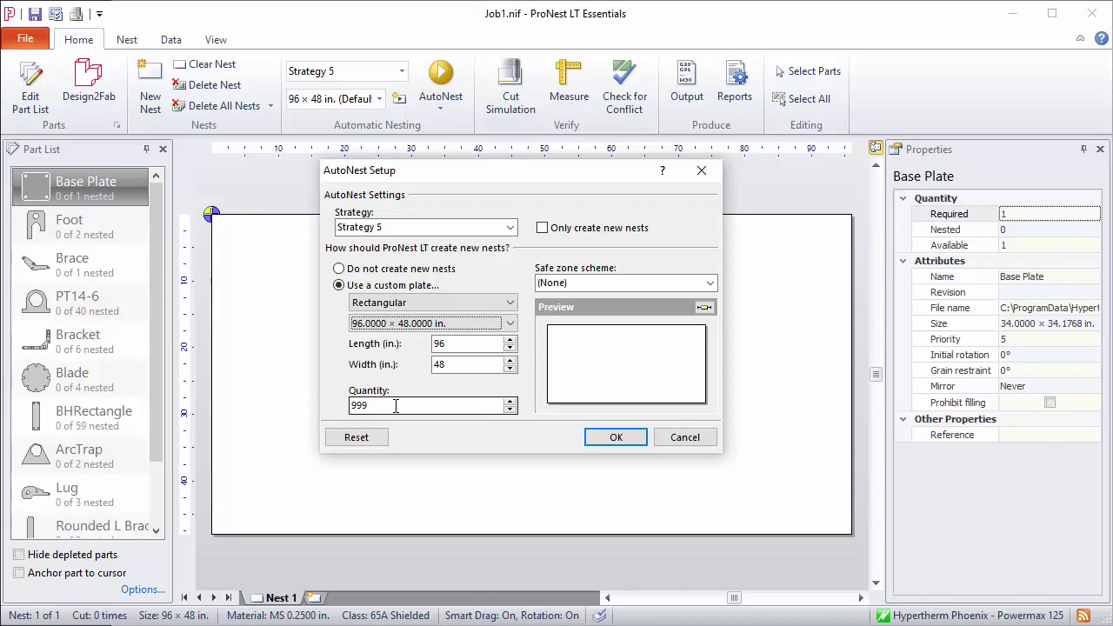
{"action": "left_click_drag", "start_coordinate": [396, 406], "coordinate": [358, 405]}
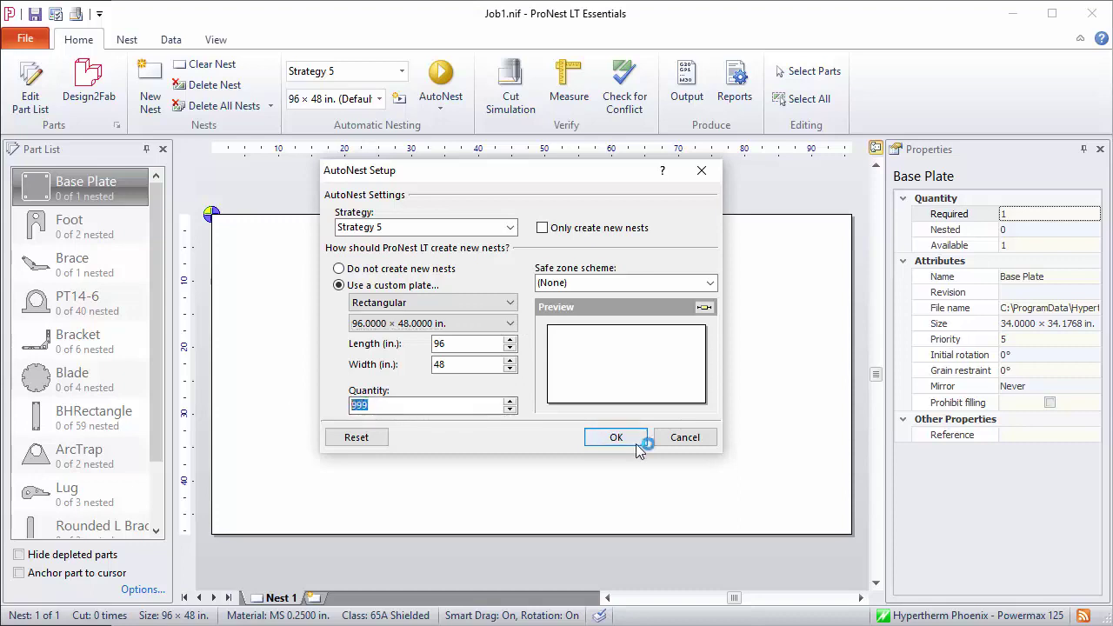
{"action": "type", "text": "10"}
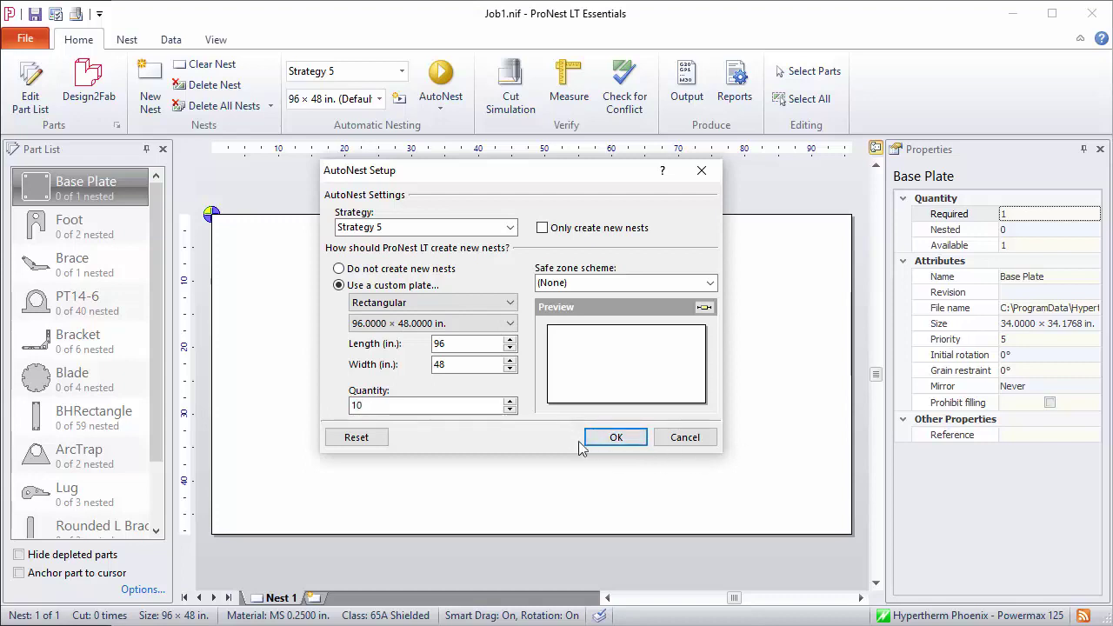
{"action": "left_click", "coordinate": [618, 439]}
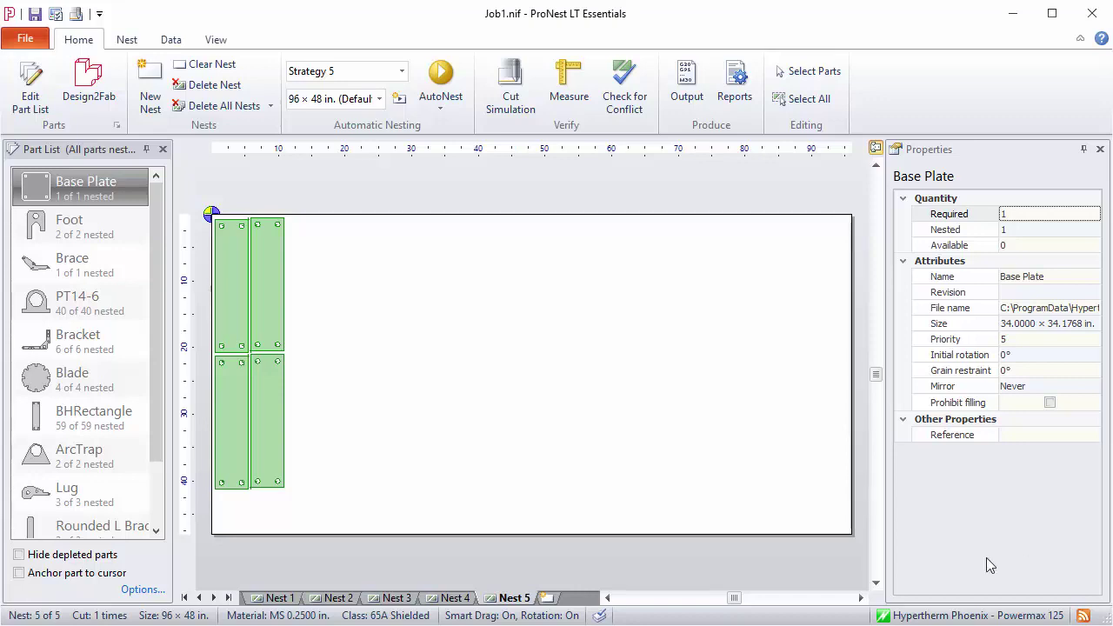
Step: Page back through the nests to Nest 1
{"action": "left_click", "coordinate": [213, 374]}
{"action": "left_click", "coordinate": [213, 374]}
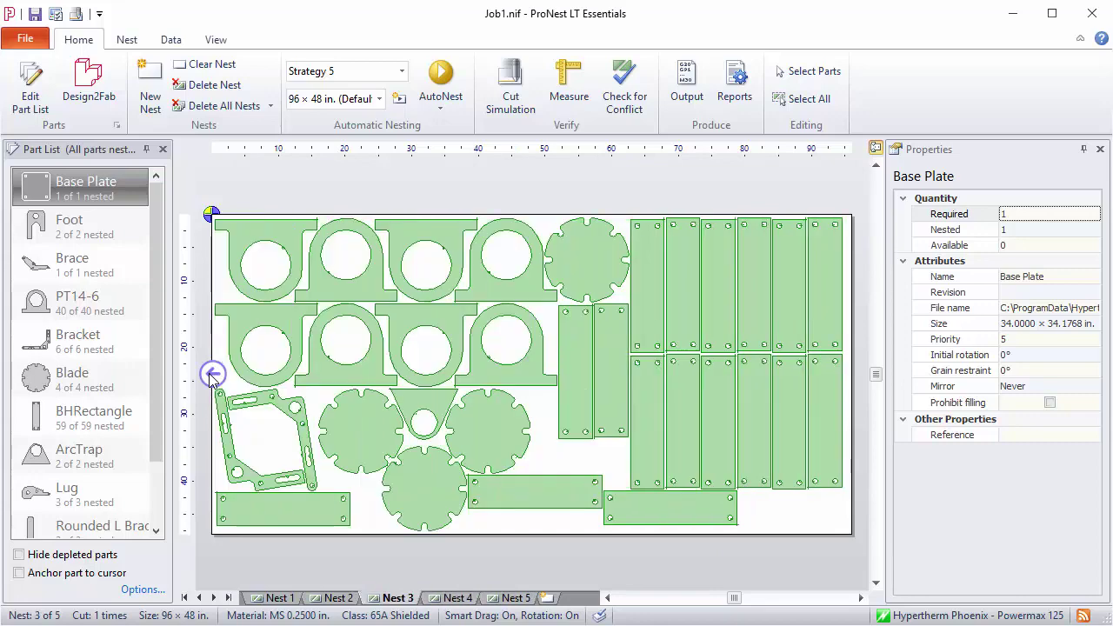
{"action": "left_click", "coordinate": [213, 374]}
{"action": "left_click", "coordinate": [213, 374]}
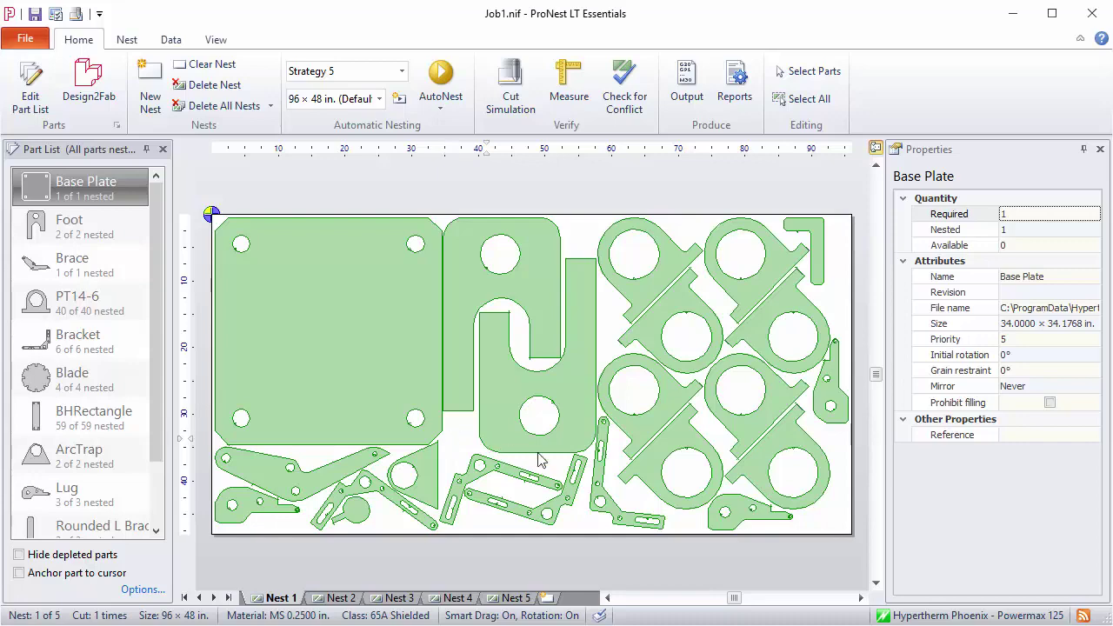
Step: View Nests 2 through 5, then delete all nests and confirm
{"action": "left_click", "coordinate": [851, 374]}
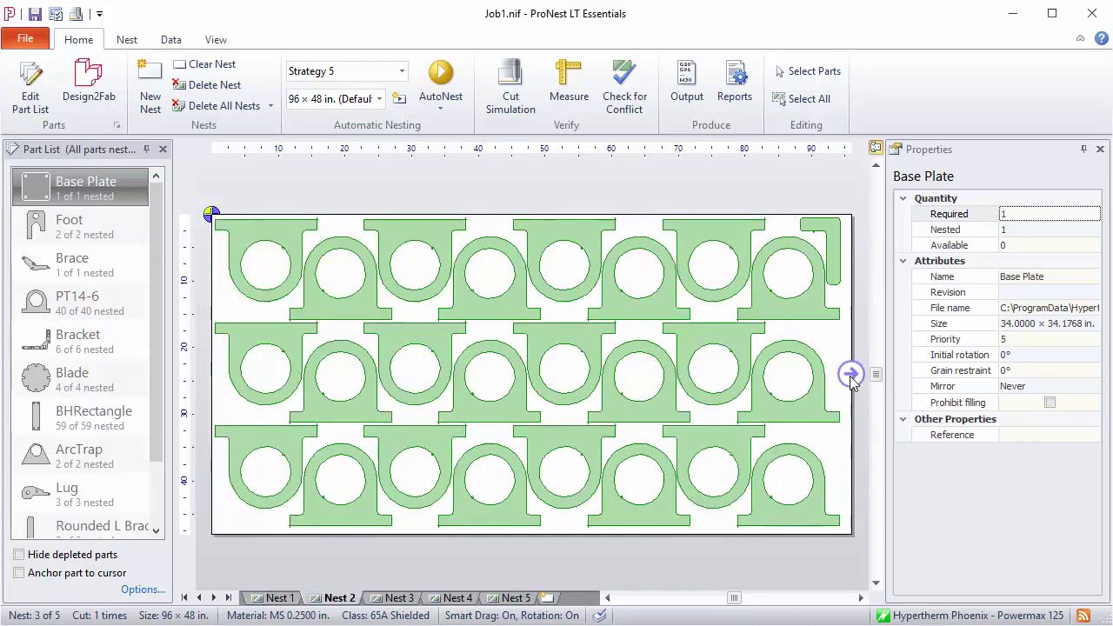
{"action": "left_click", "coordinate": [850, 375]}
{"action": "left_click", "coordinate": [850, 375]}
{"action": "left_click", "coordinate": [851, 375]}
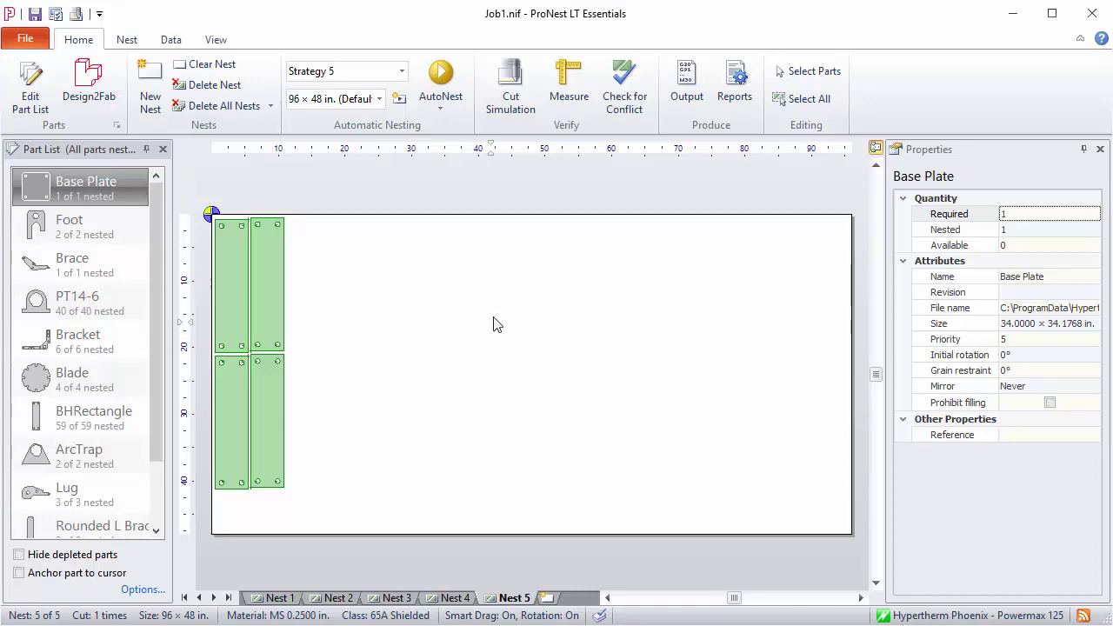
{"action": "left_click", "coordinate": [207, 107]}
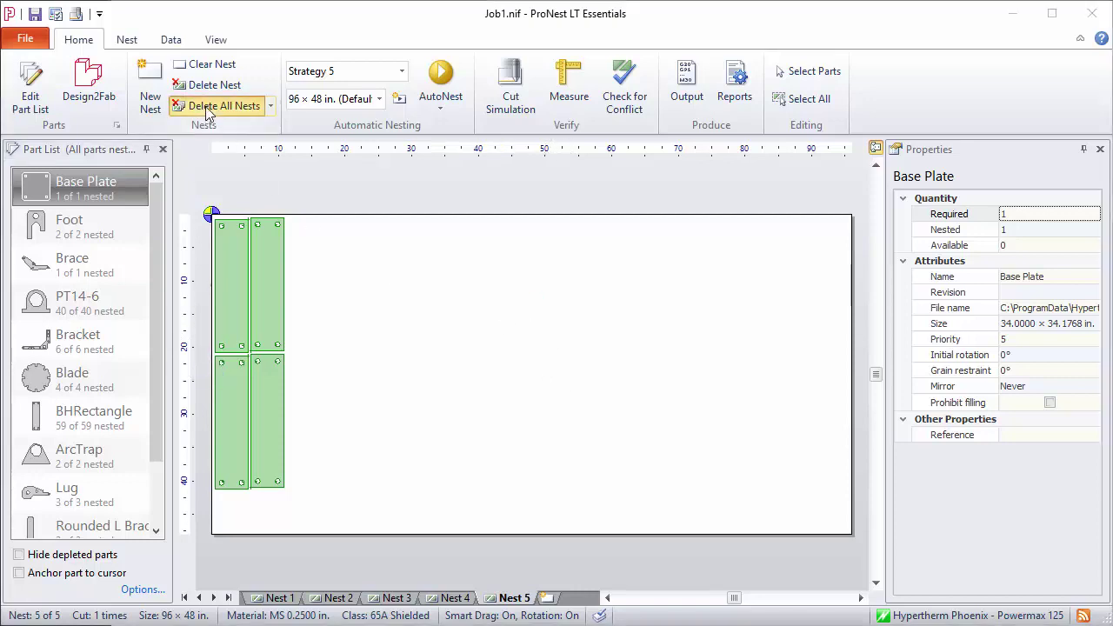
{"action": "left_click", "coordinate": [787, 467]}
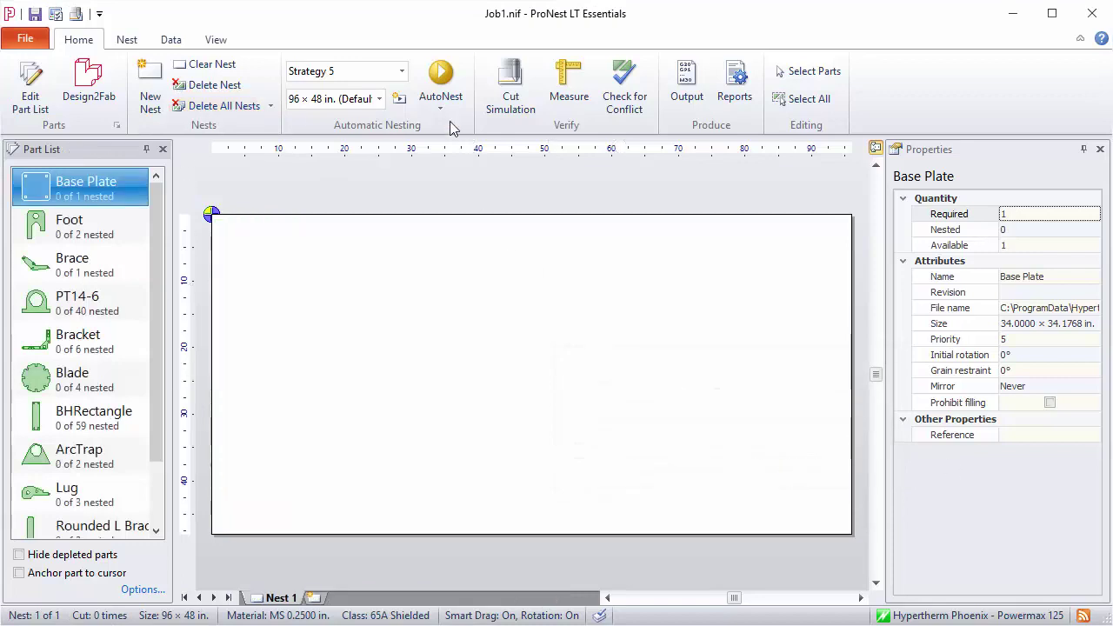
Step: Run AutoNest again using Strategy 1 on the custom 96 × 48 in. plate
{"action": "left_click", "coordinate": [441, 82]}
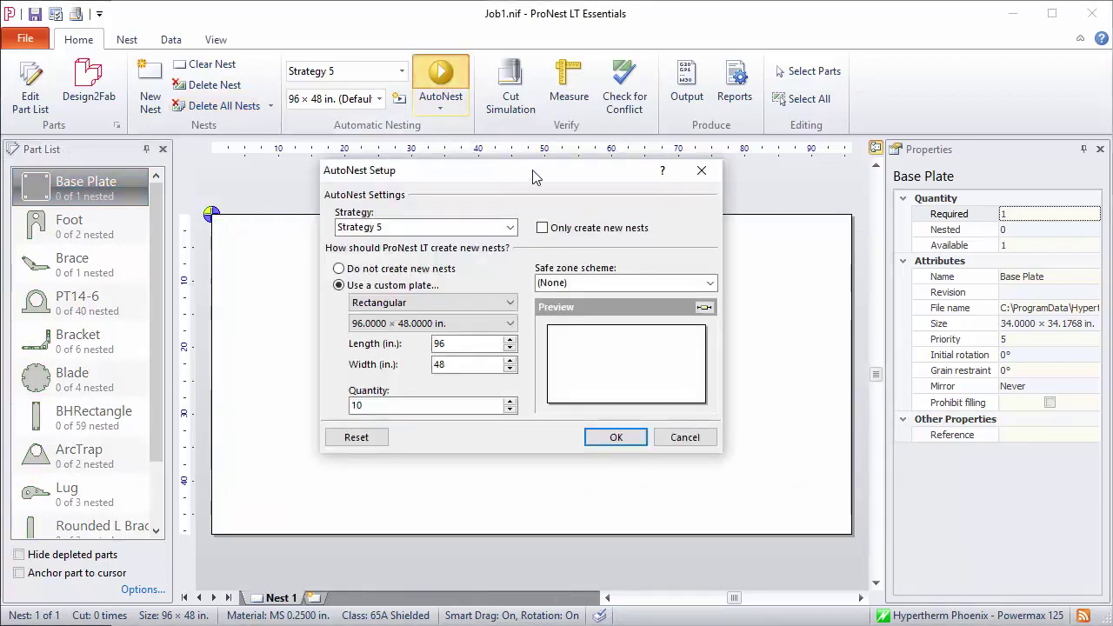
{"action": "left_click", "coordinate": [509, 227]}
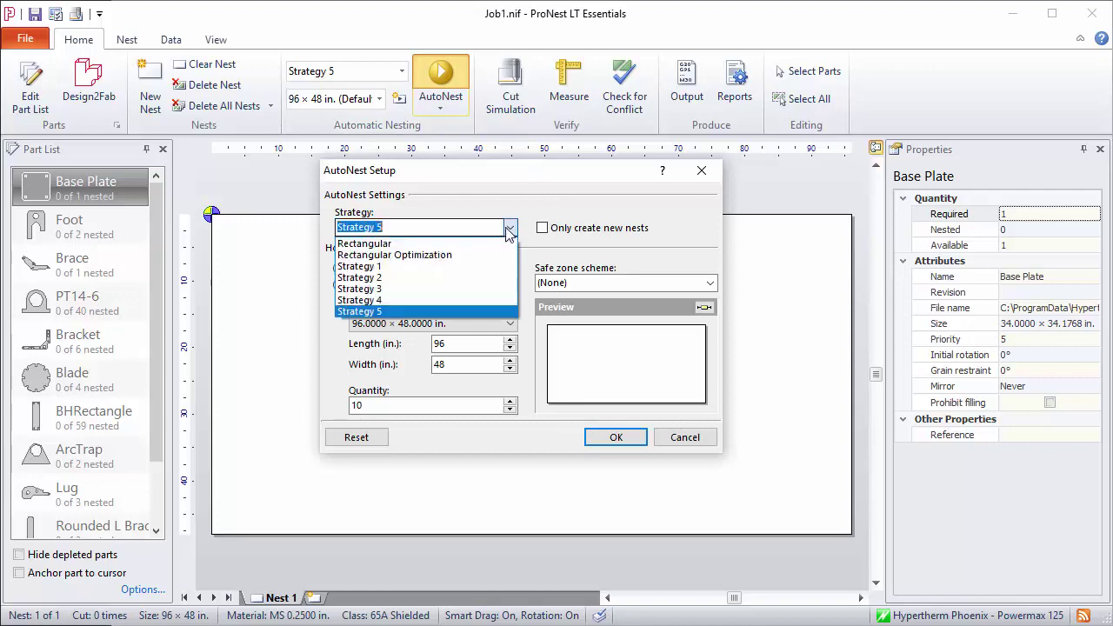
{"action": "left_click", "coordinate": [419, 275]}
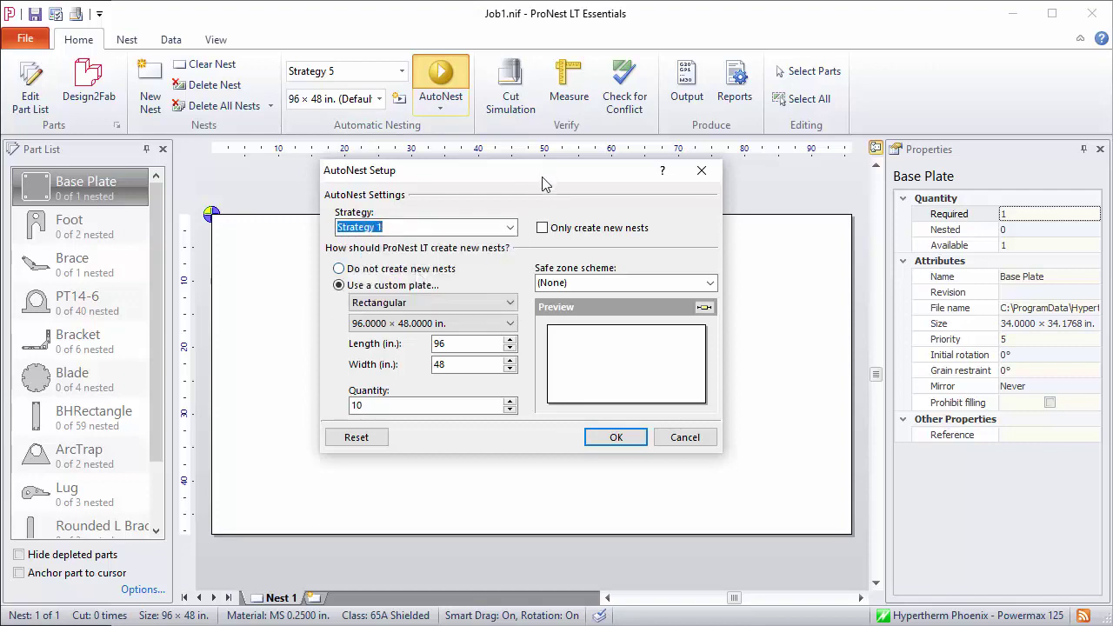
{"action": "left_click", "coordinate": [614, 437]}
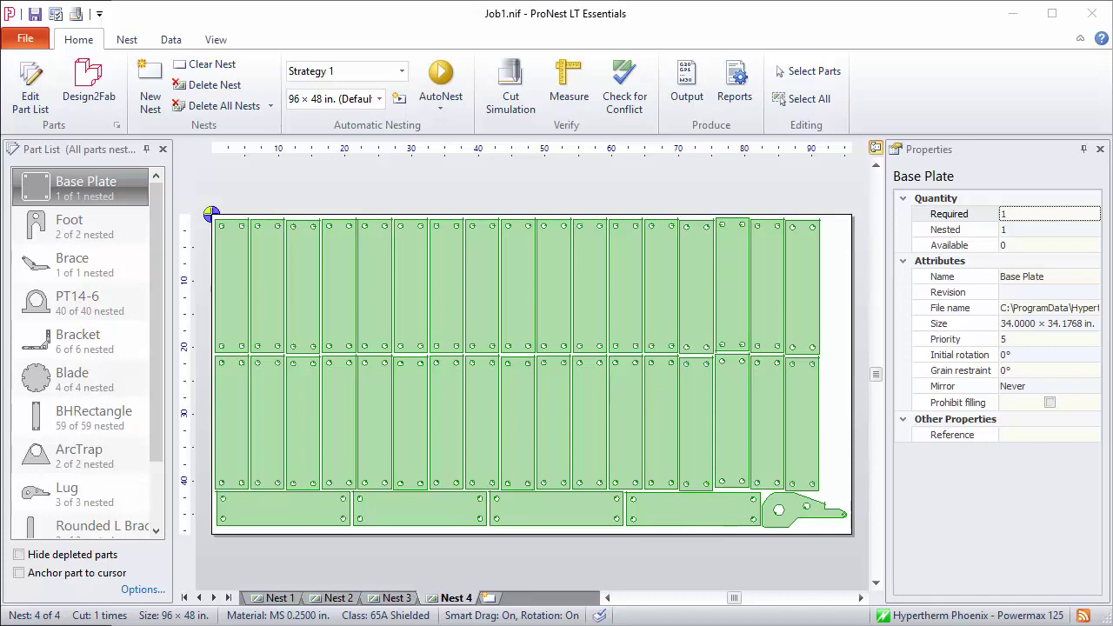
Step: Begin editing Base Plate's priority, then display the Nest 1 layout
{"action": "left_click", "coordinate": [1048, 339]}
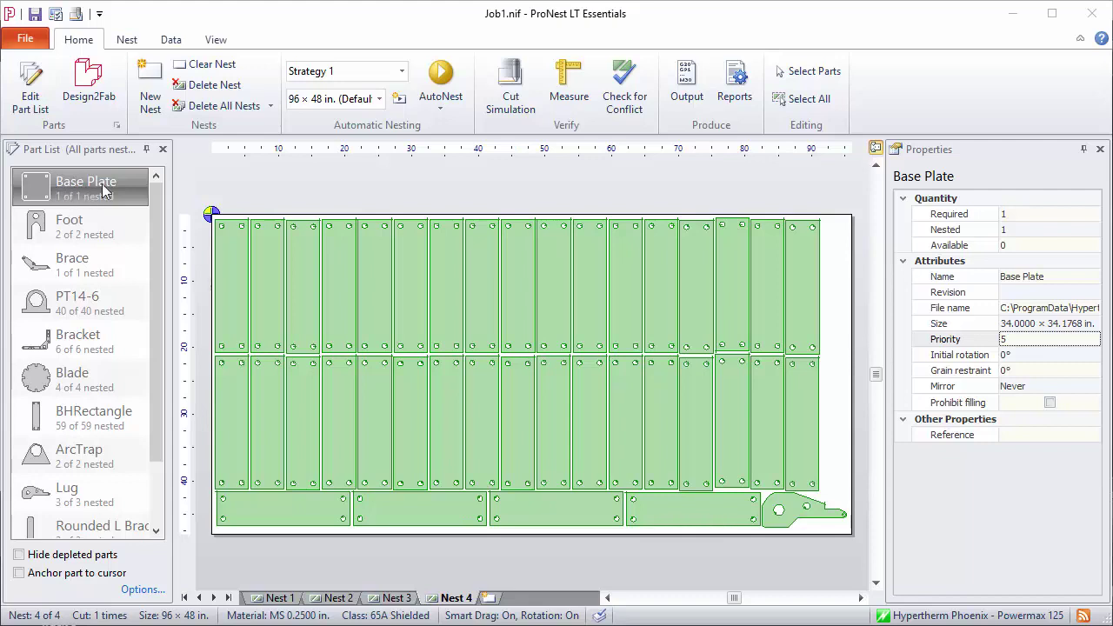
{"action": "left_click", "coordinate": [278, 599]}
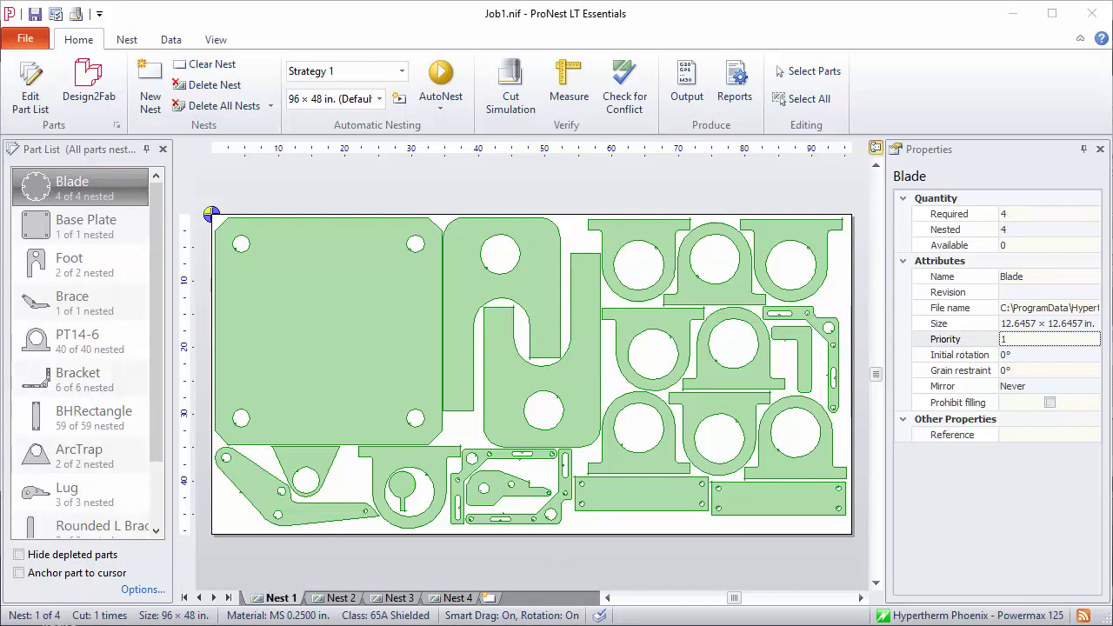
Step: Set the Blade part's Priority property to 1
{"action": "left_click", "coordinate": [896, 376]}
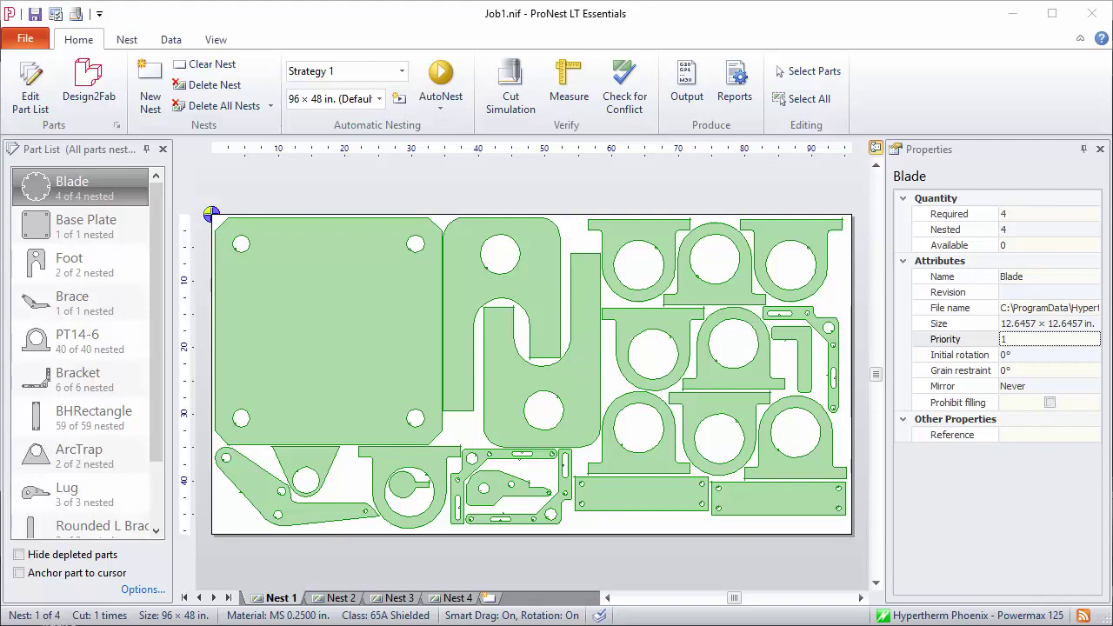
Step: Select BHRectangle in the Part List and enter 99 as its Priority
{"action": "left_click", "coordinate": [88, 423]}
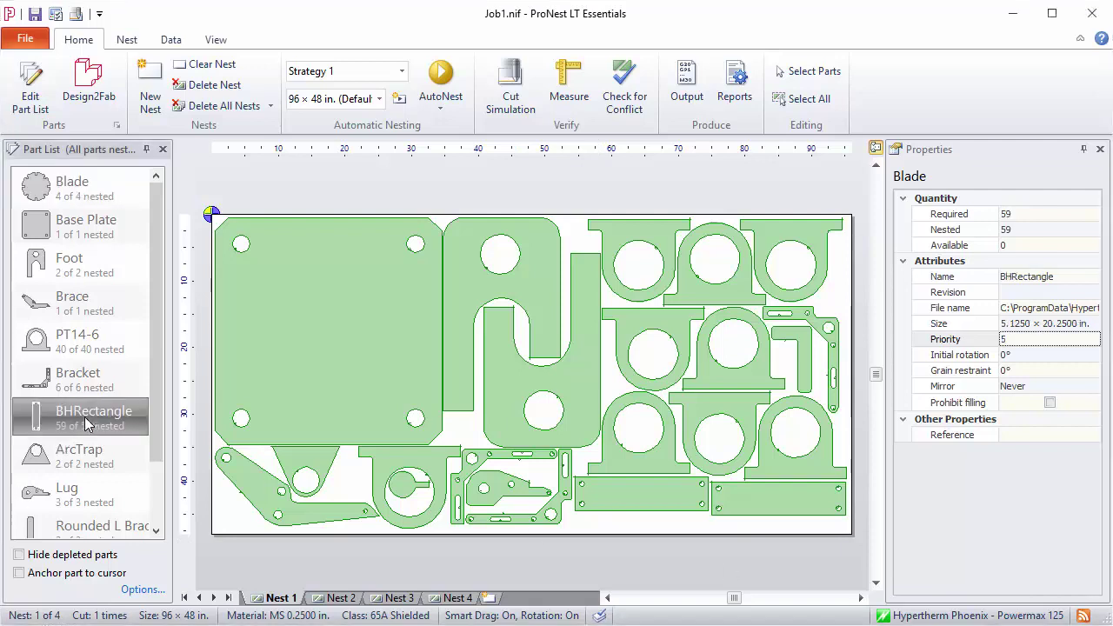
{"action": "left_click", "coordinate": [1026, 345]}
{"action": "type", "text": "99"}
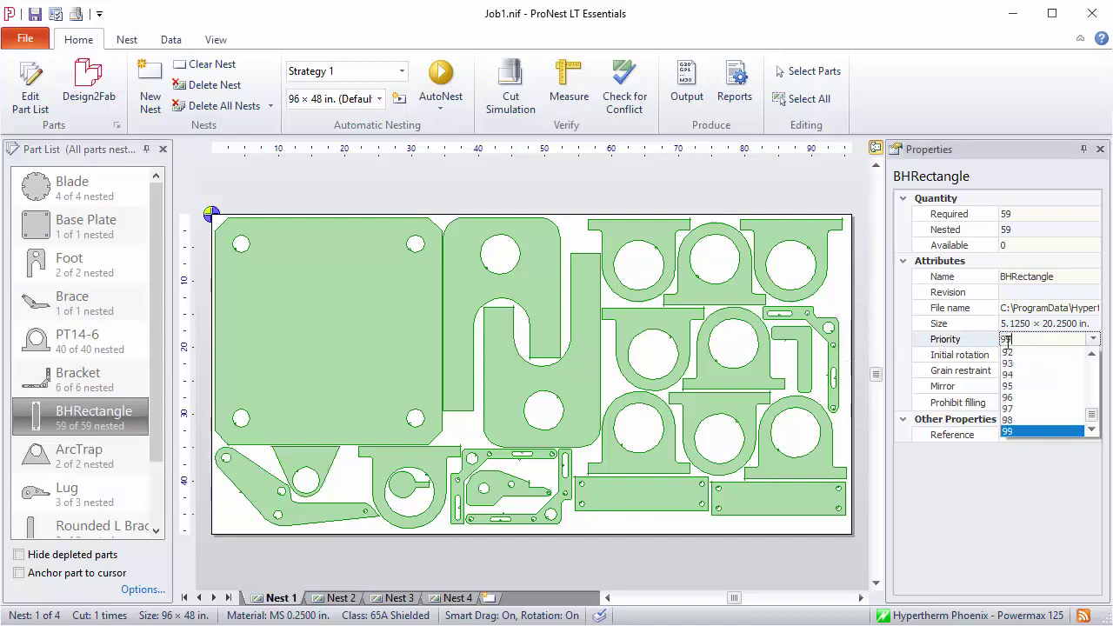
{"action": "key", "text": "Return"}
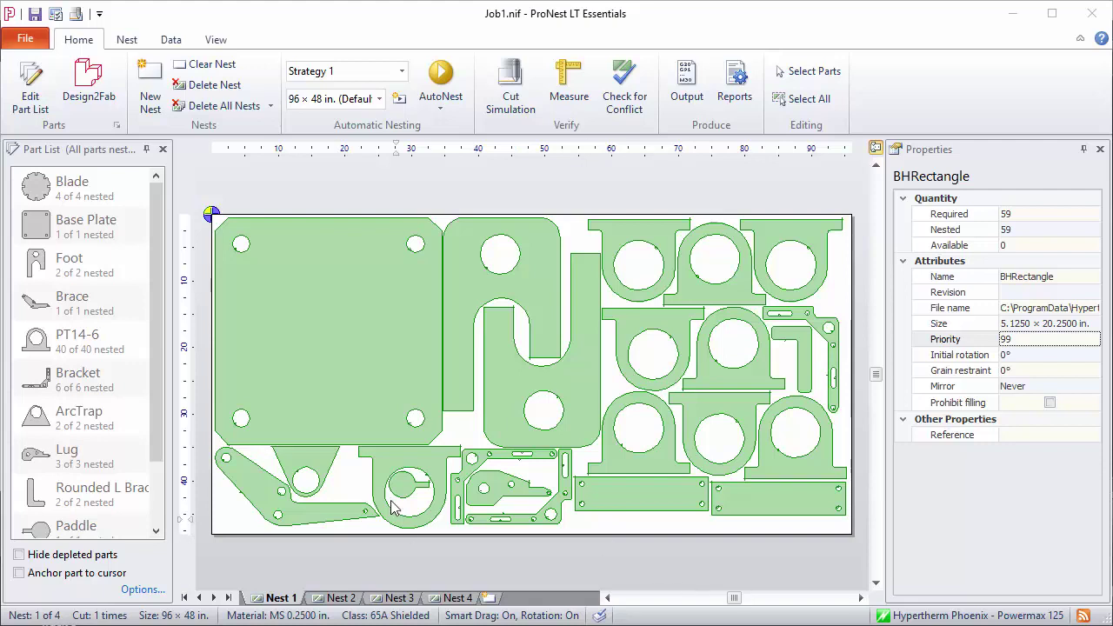
Step: Pick up a PT14-6 part, enable Prohibit filling for PT14-6, and place it back on Nest 1
{"action": "left_click", "coordinate": [426, 469]}
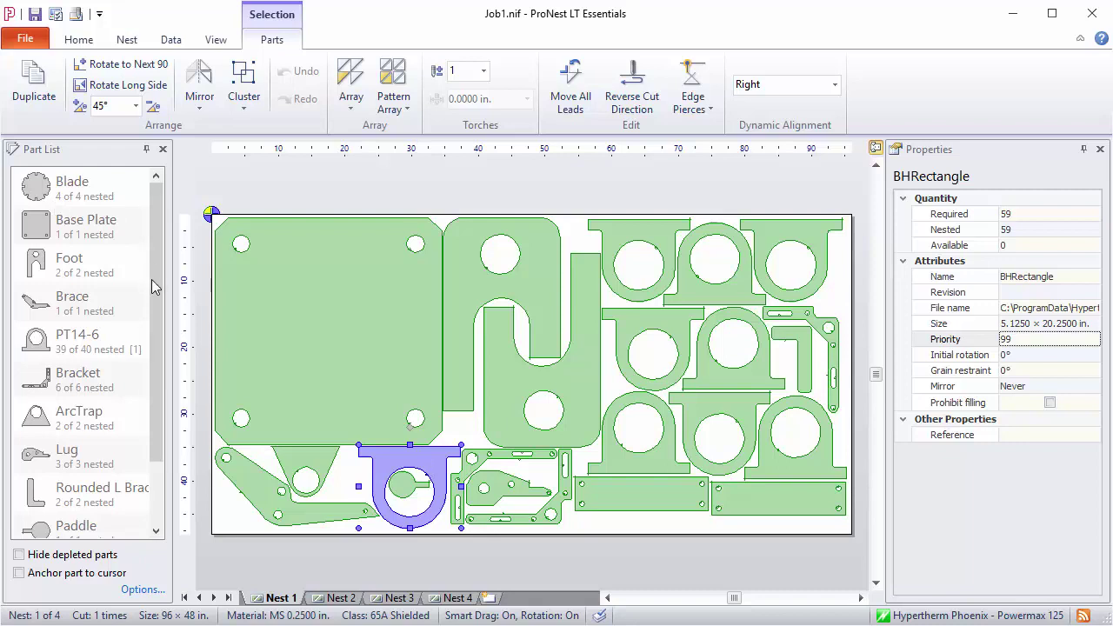
{"action": "left_click", "coordinate": [87, 343]}
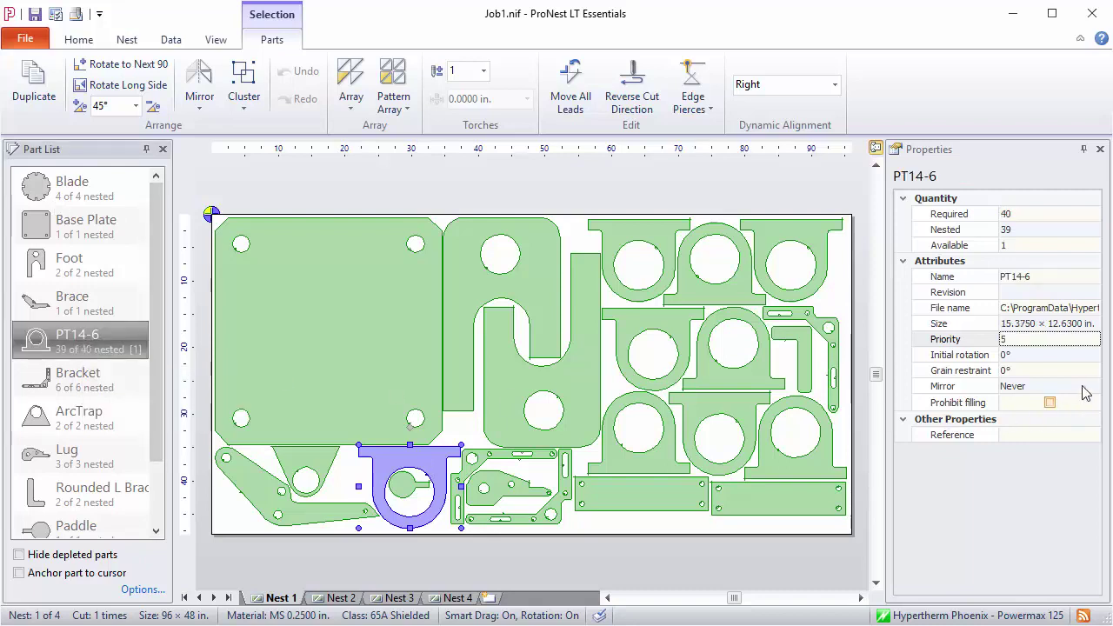
{"action": "left_click", "coordinate": [1050, 403]}
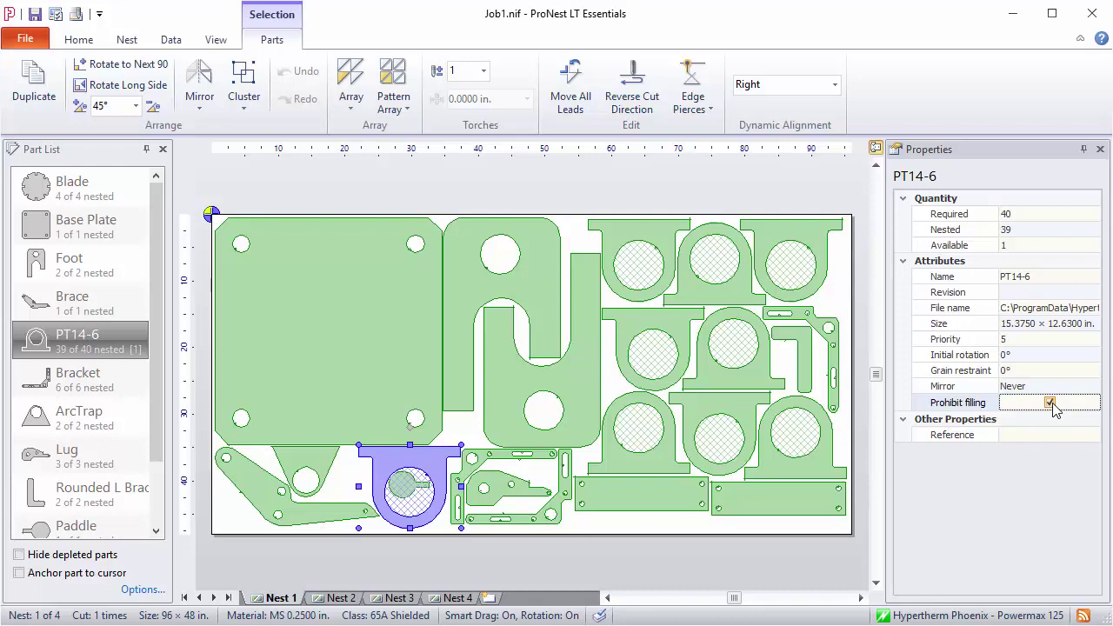
{"action": "left_click", "coordinate": [580, 533]}
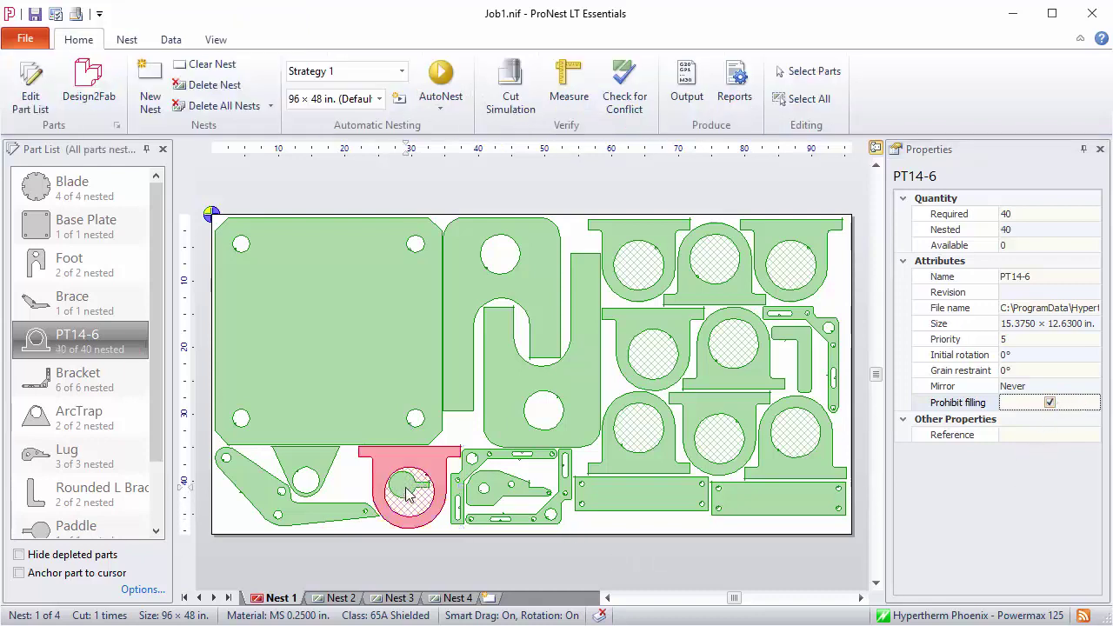